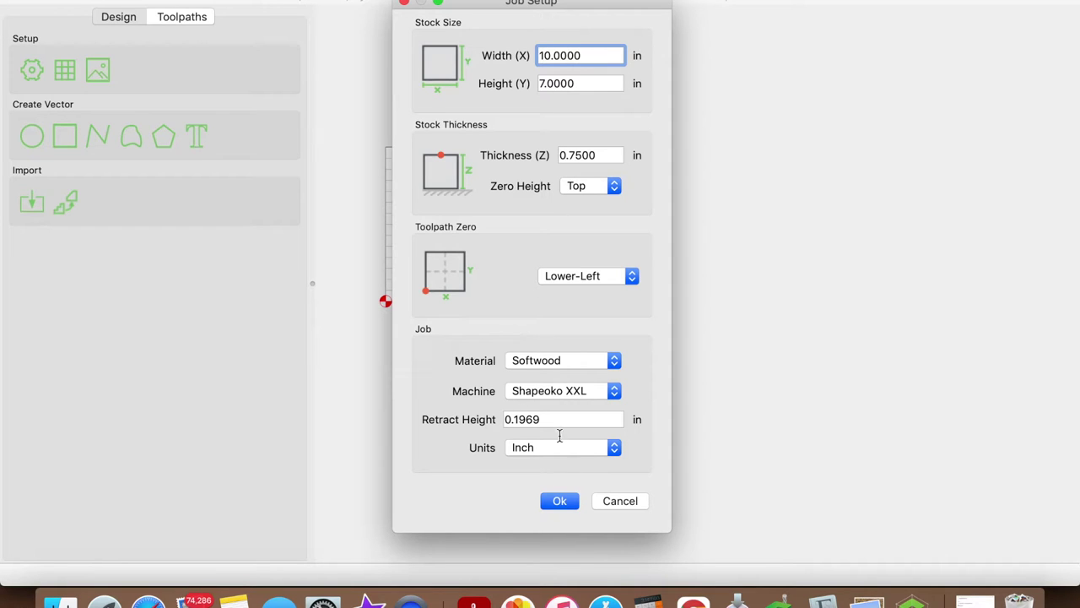
Step: Confirm the 10 × 7 × 0.75 in softwood stock with lower-left zero
left_click(564, 501)
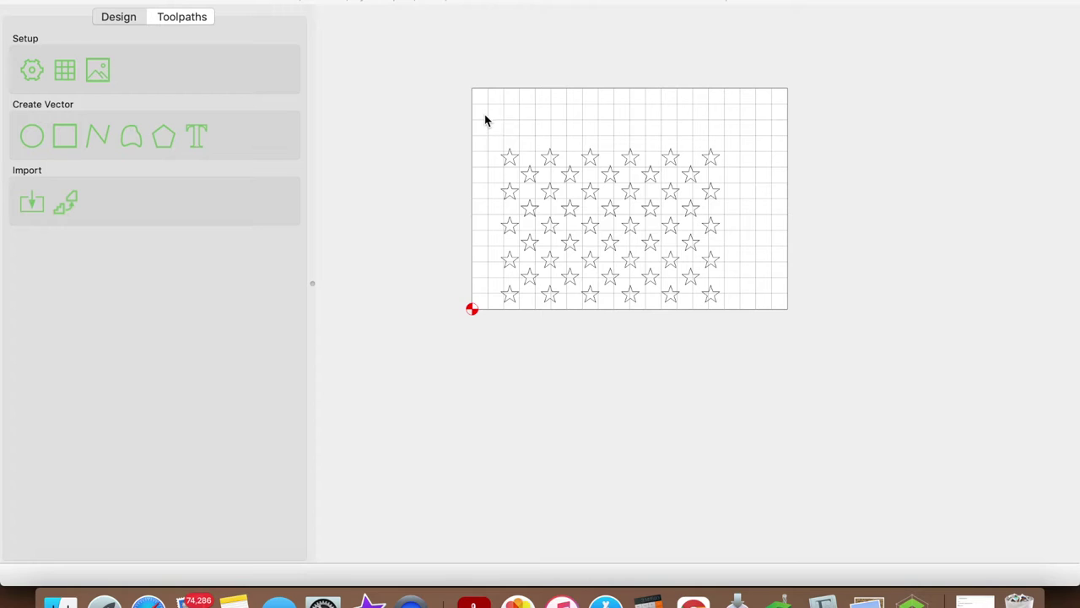
Step: Group all the star outlines and drag the grid up toward the stock's top-left corner
left_click_drag(491, 151, 832, 369)
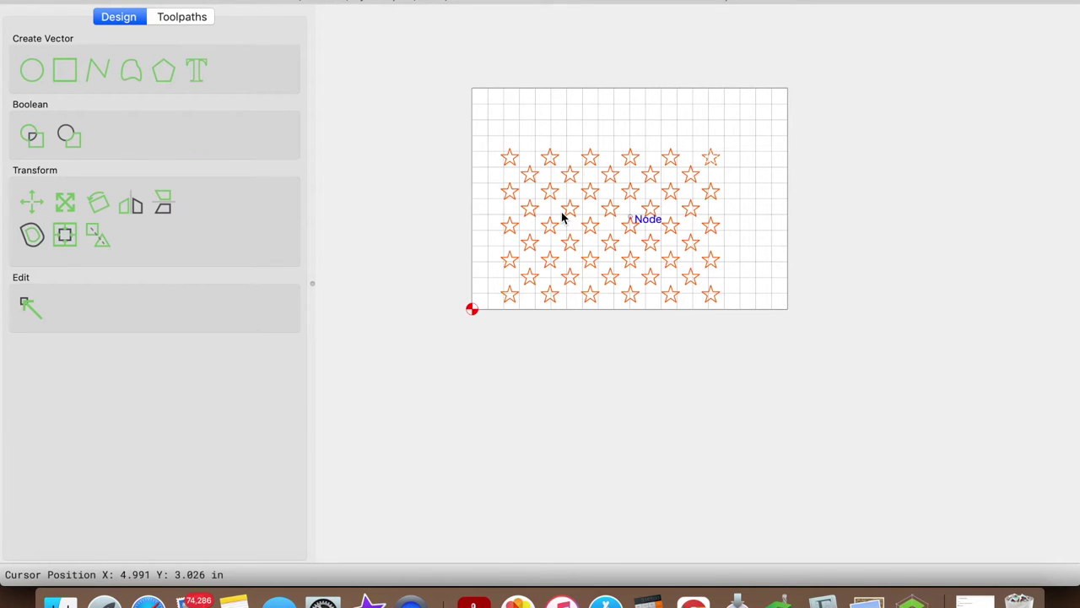
left_click(97, 239)
scroll(494, 112, "up", 5)
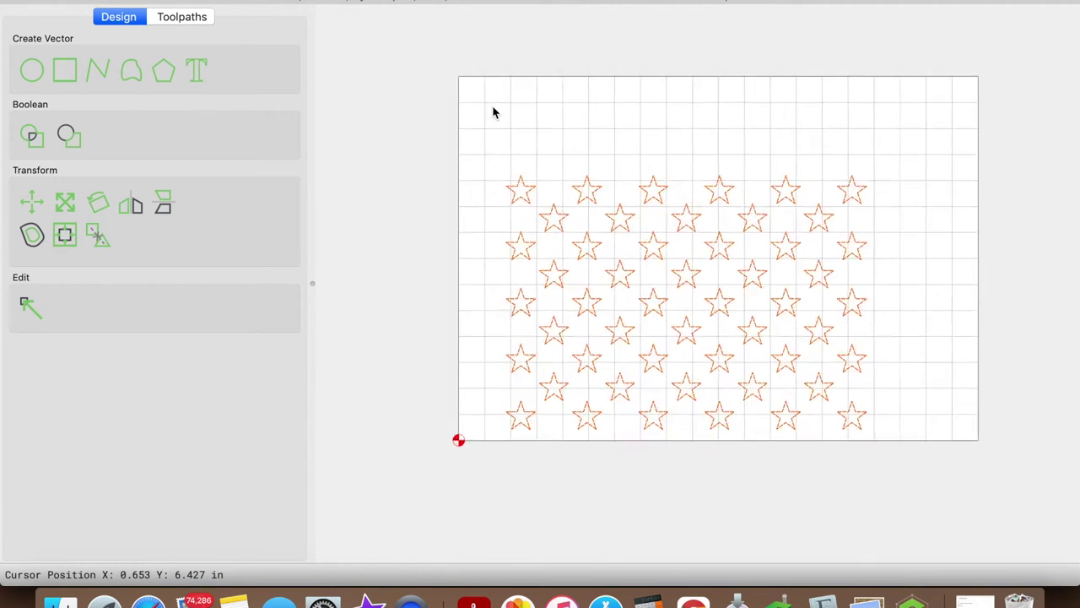
scroll(494, 113, "up", 2)
left_click_drag(539, 237, 490, 125)
scroll(490, 125, "up", 2)
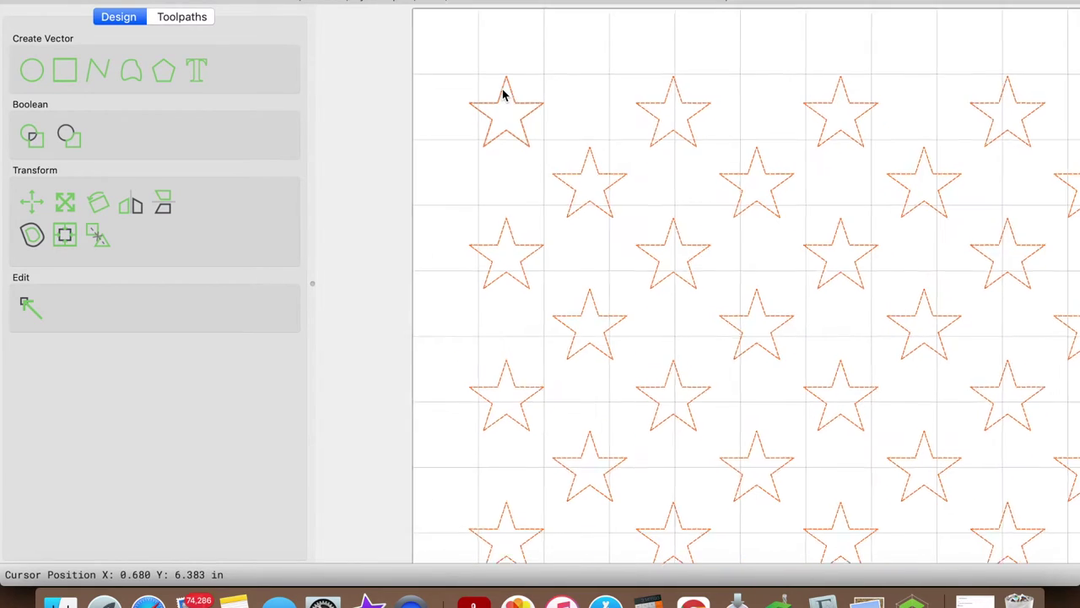
scroll(502, 92, "up", 5)
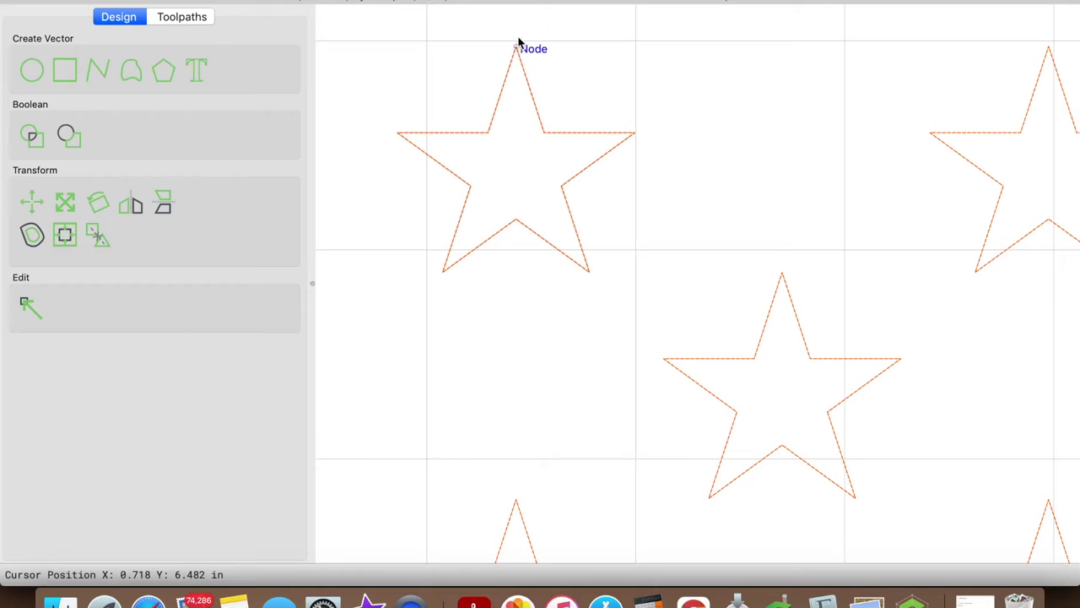
scroll(511, 54, "down", 10)
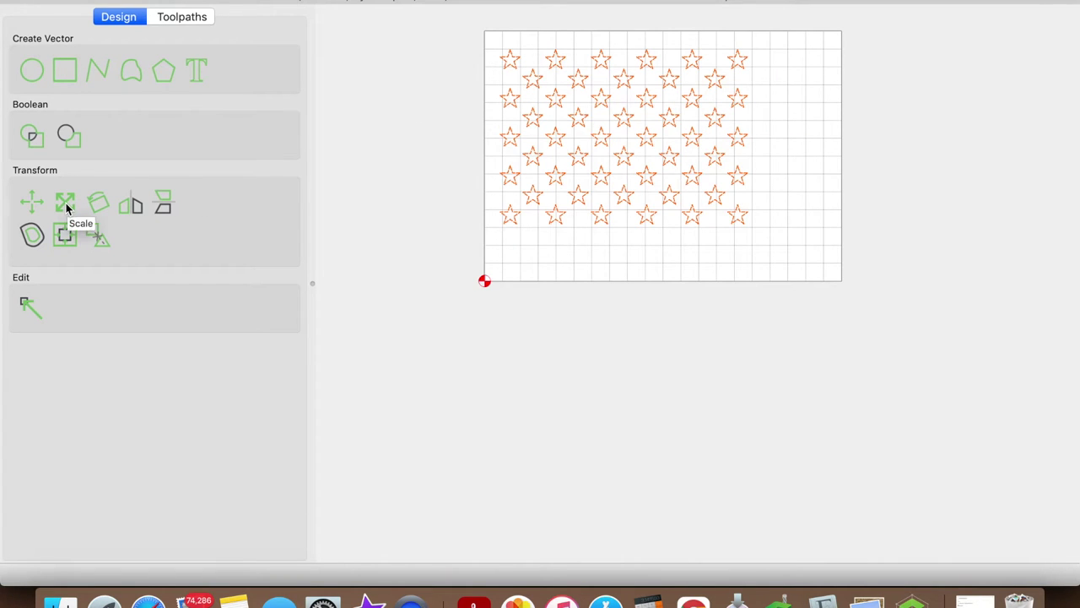
Step: Scale the star grid from its bottom-right corner to 9.2260 × 6.4867 in, then reselect it
left_click_drag(759, 221, 739, 222)
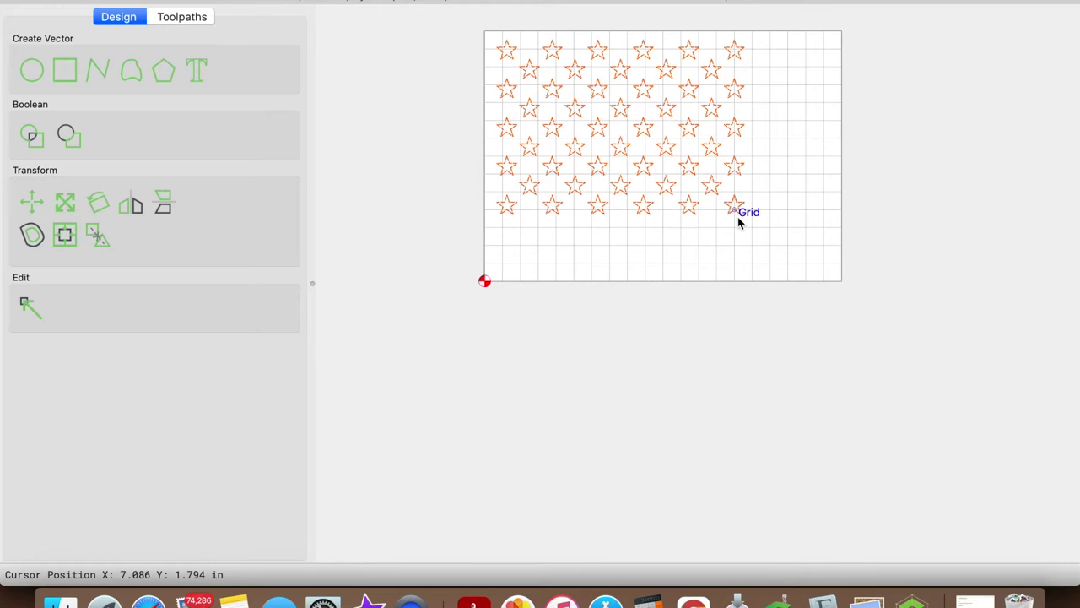
left_click(59, 205)
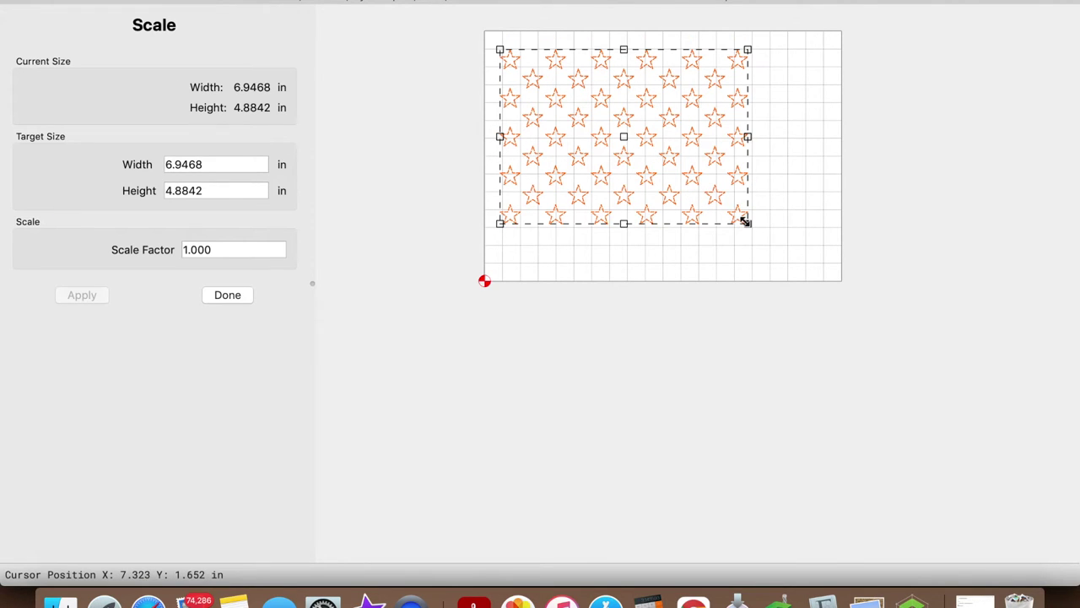
left_click_drag(745, 221, 822, 258)
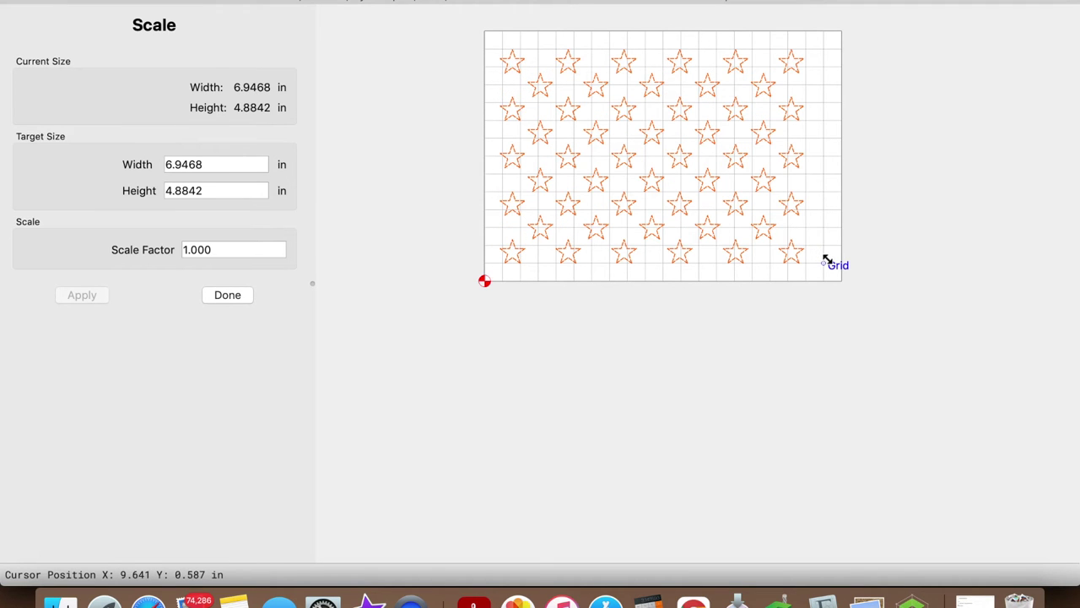
left_click_drag(839, 267, 849, 282)
left_click(488, 198)
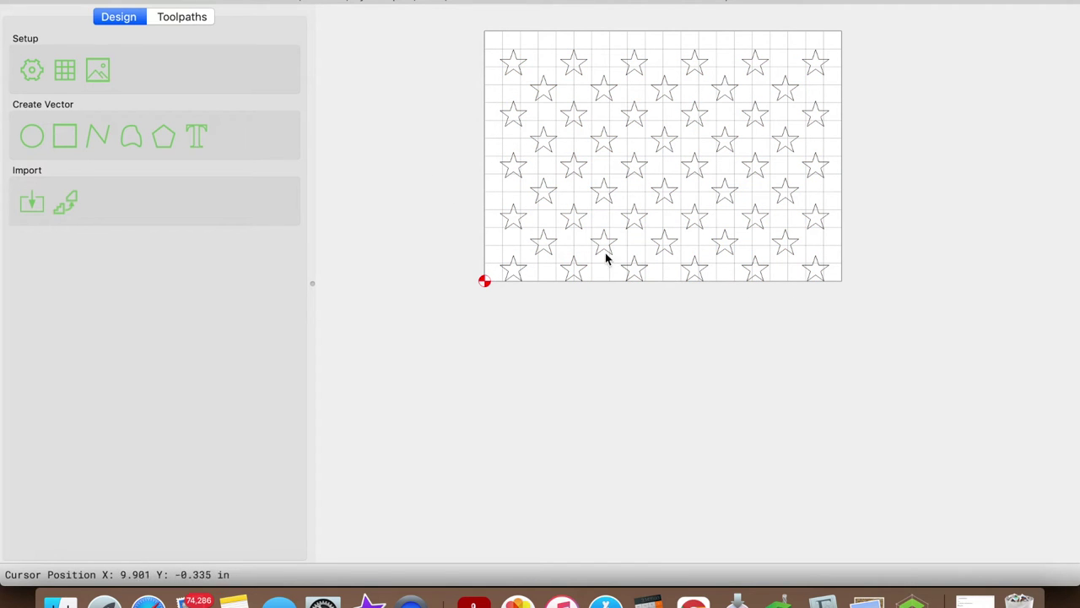
left_click(537, 144)
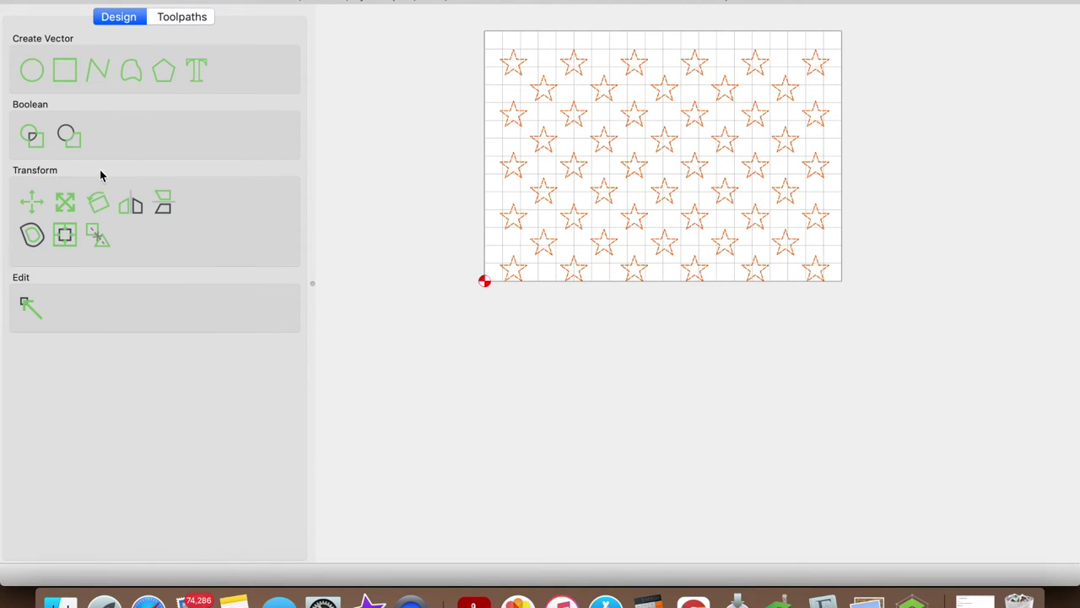
Step: Center the selected stars vertically on the stock
left_click(65, 236)
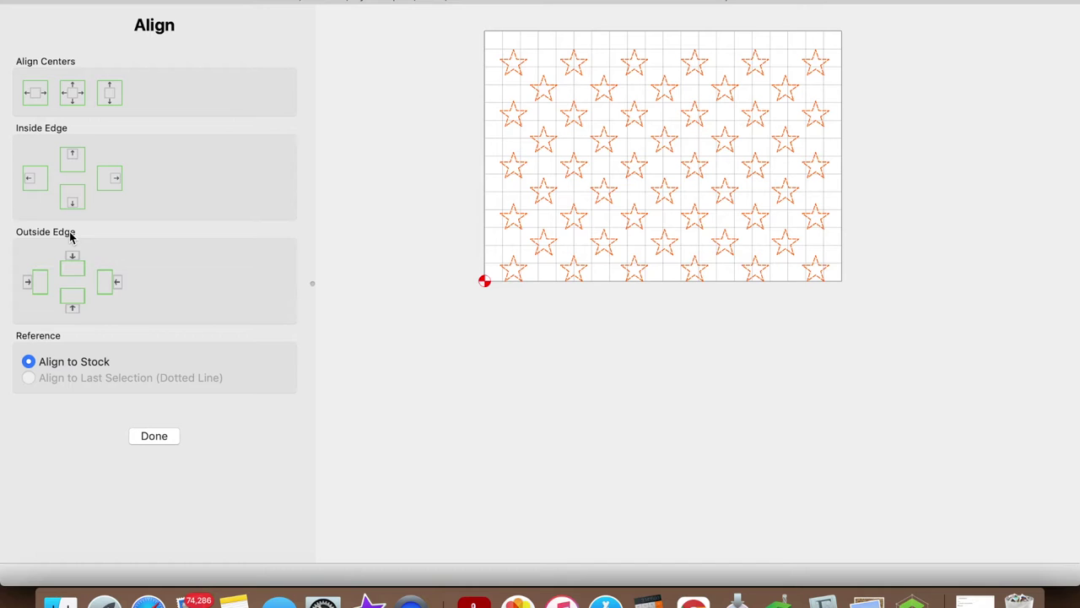
left_click(75, 93)
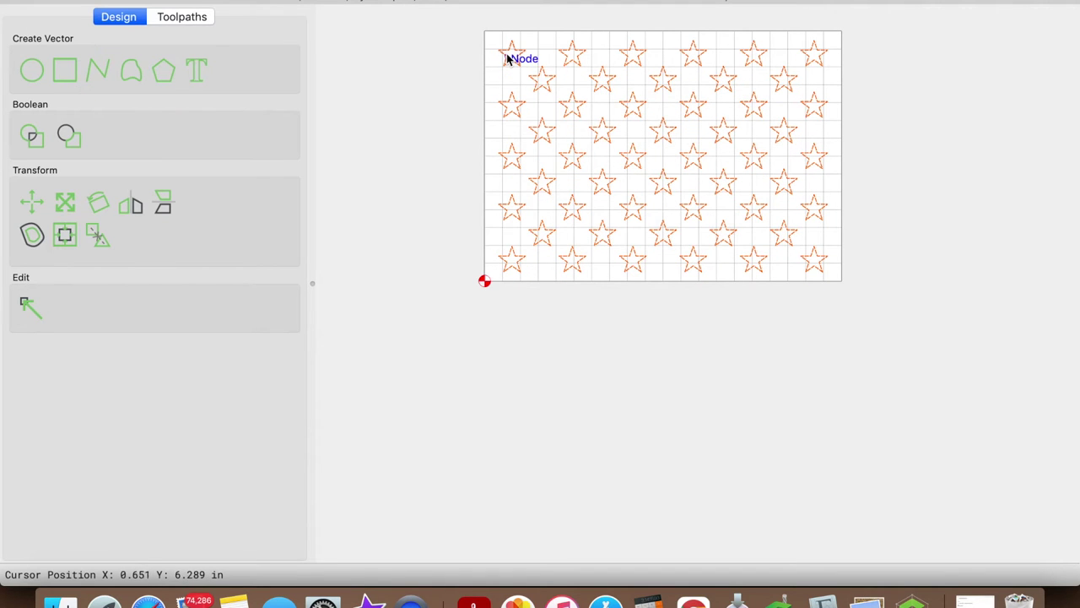
scroll(509, 57, "up", 5)
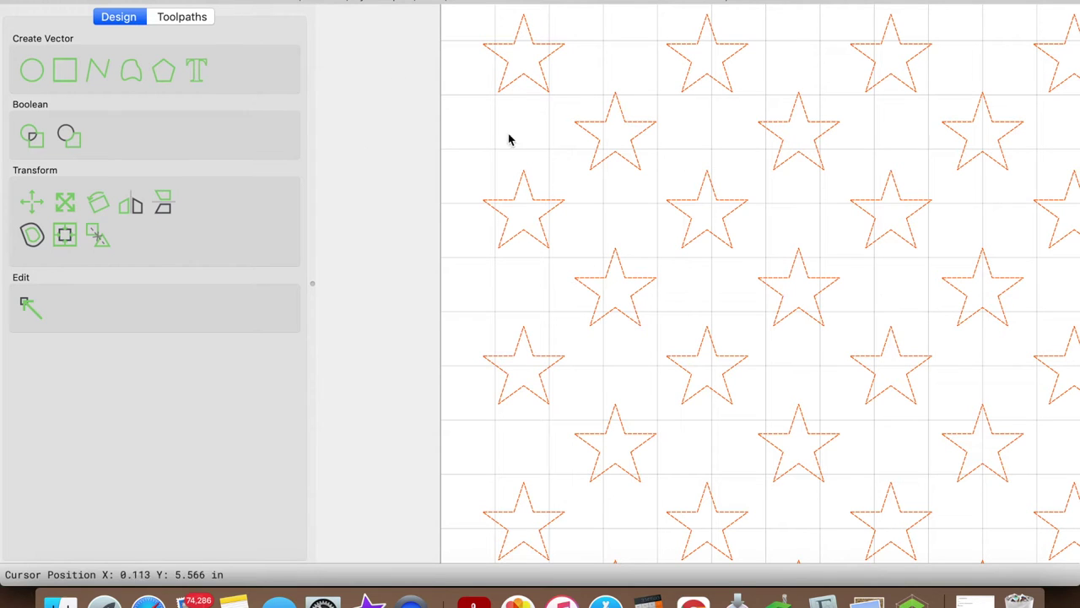
Step: Shrink the star grid to 8.8799 × 6.2433 in and center it on the stock again
left_click(65, 202)
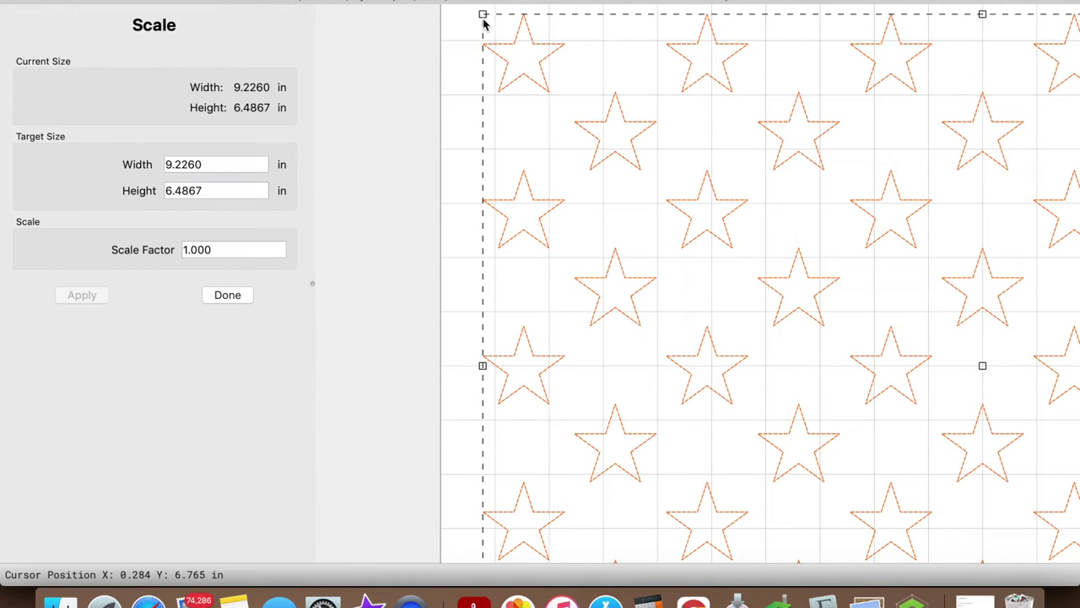
left_click_drag(483, 14, 494, 38)
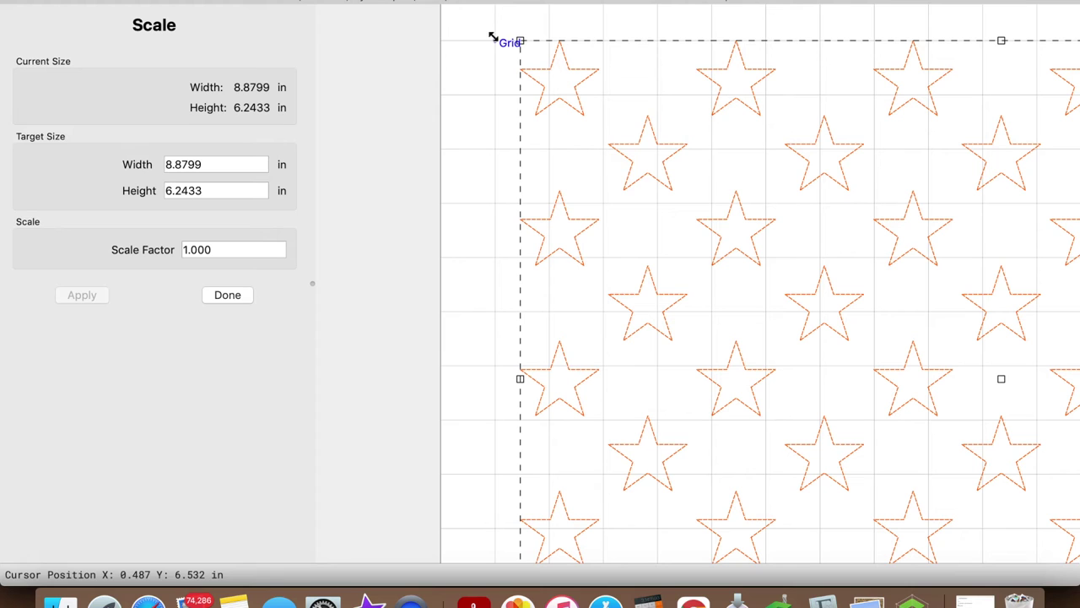
left_click(227, 297)
left_click(65, 235)
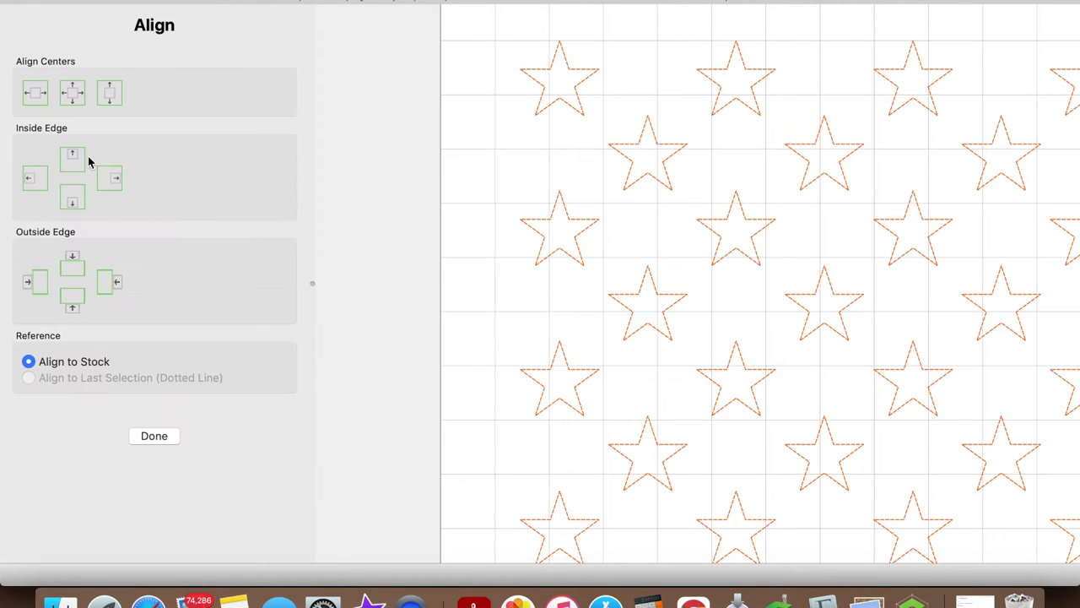
left_click(76, 97)
Step: Shrink the star grid further to 8.7427 × 6.1469 in
scroll(596, 195, "down", 3)
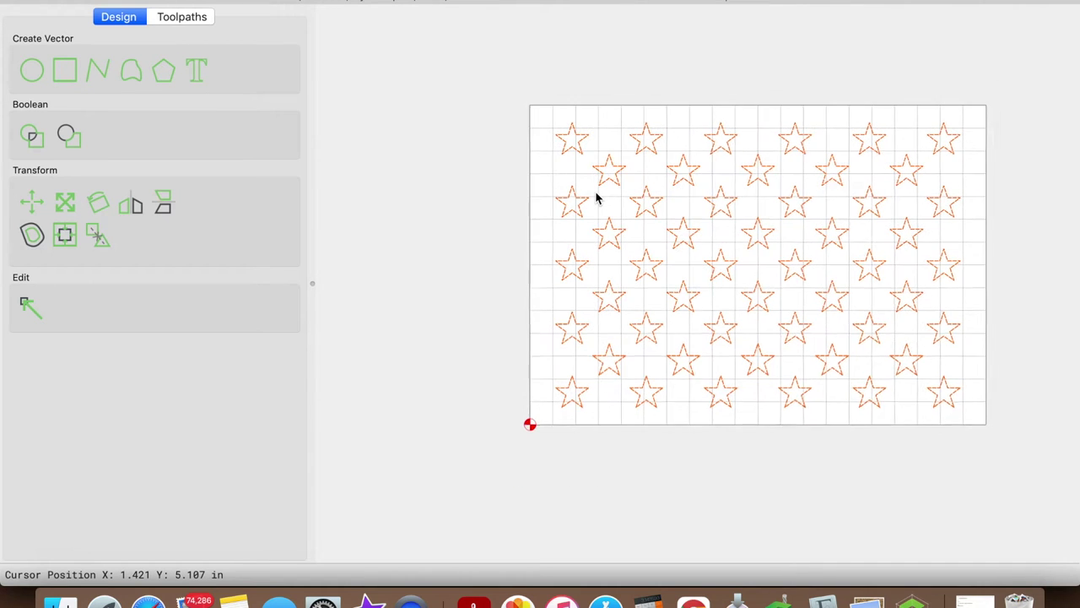
scroll(596, 198, "up", 1)
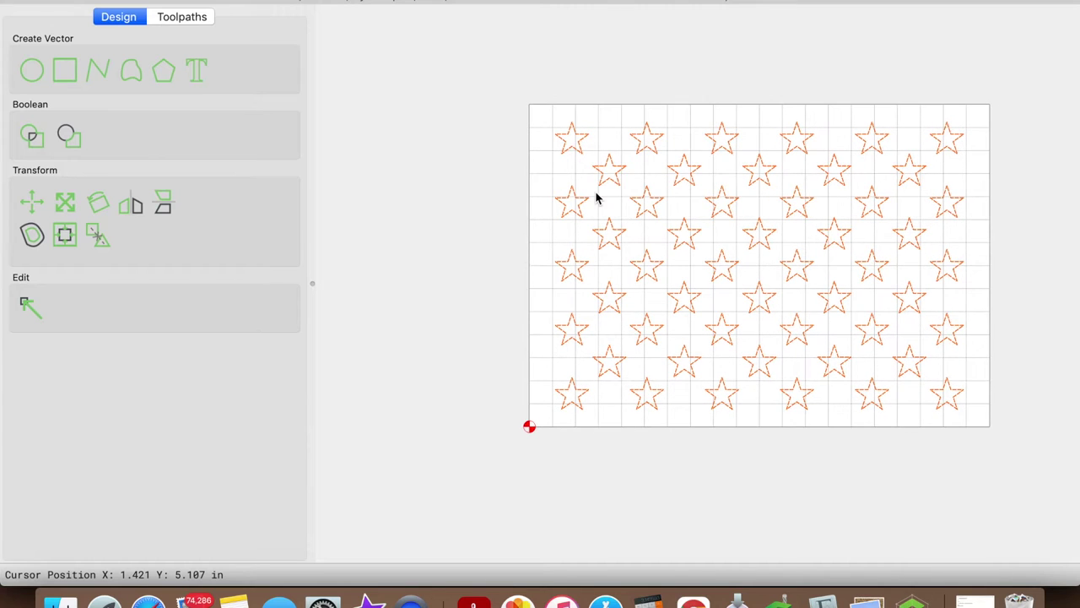
scroll(569, 117, "up", 5)
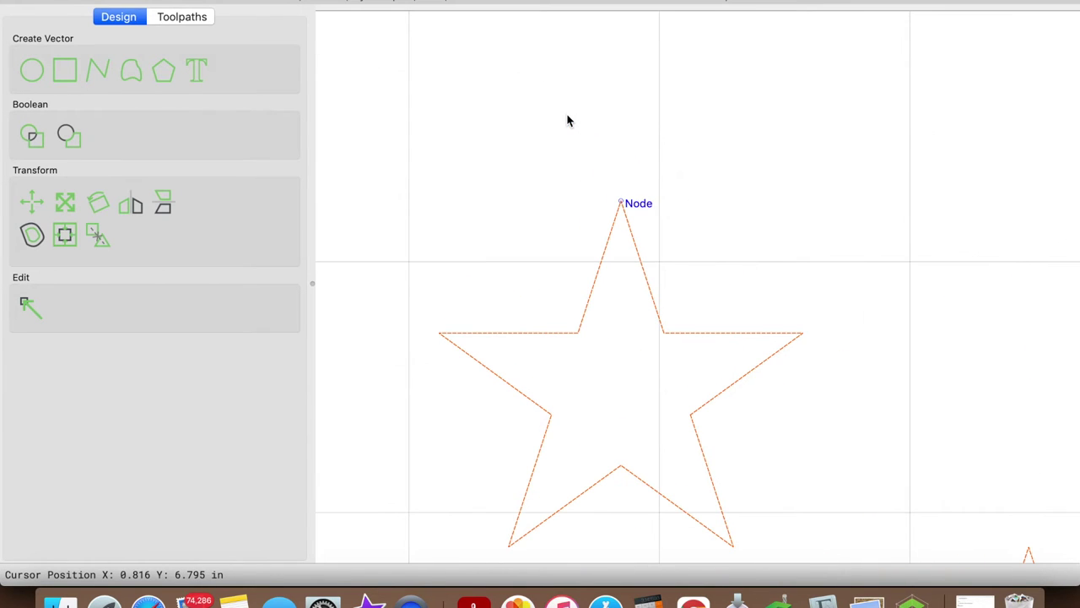
left_click(65, 200)
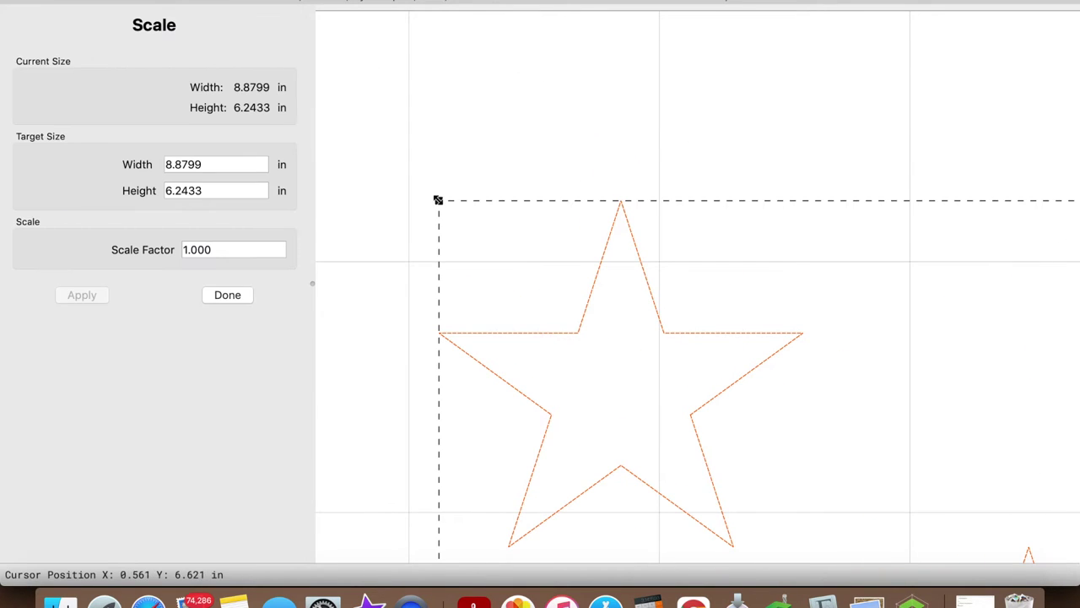
left_click_drag(437, 200, 475, 246)
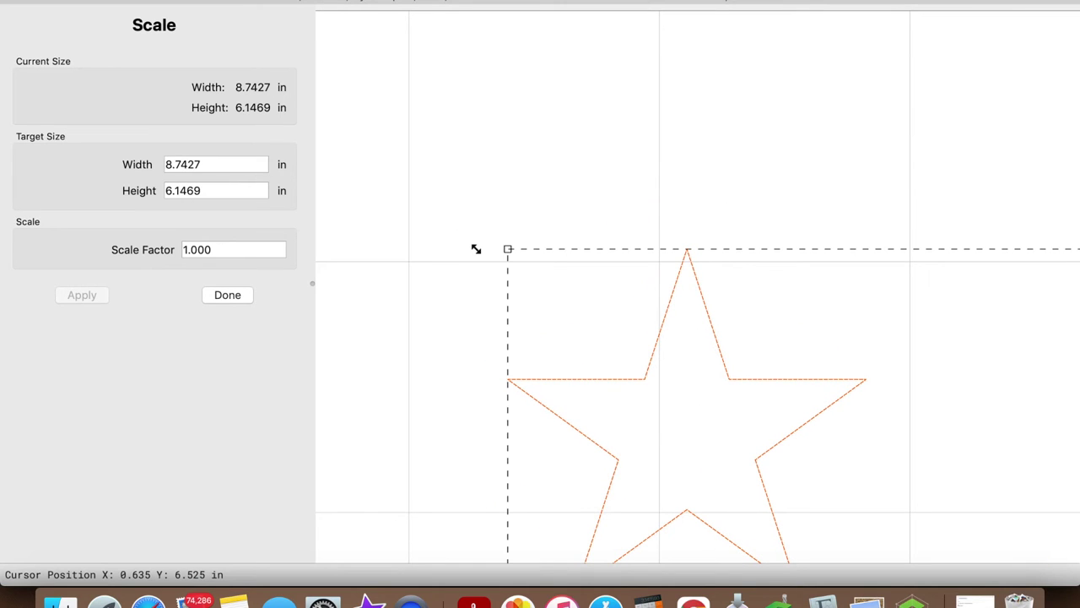
left_click(226, 296)
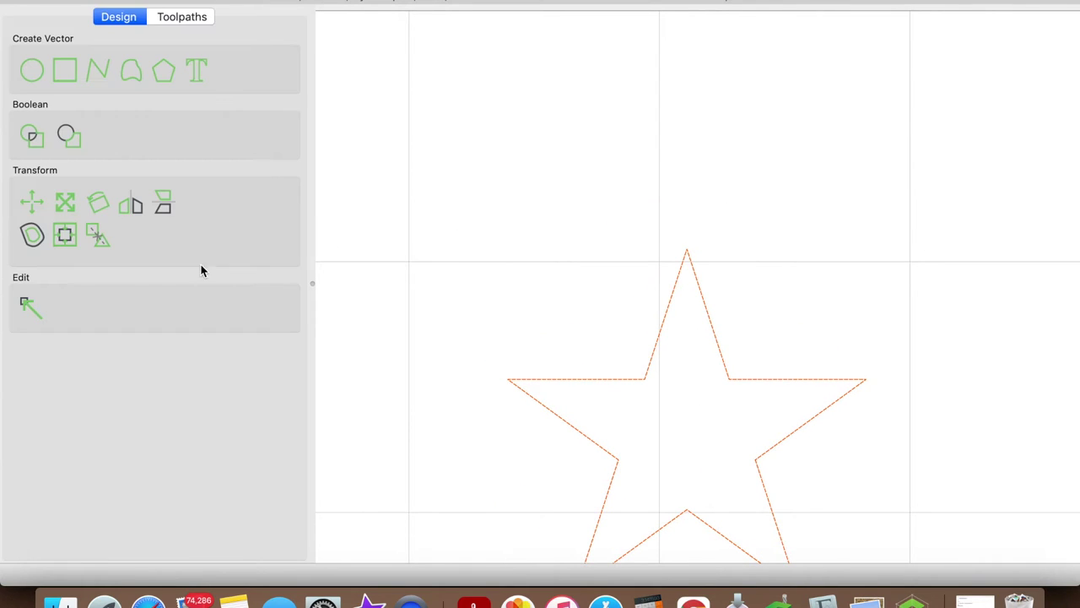
Step: Center the star grid on the stock sheet and clear the selection
left_click(66, 233)
left_click(75, 95)
scroll(451, 252, "down", 5)
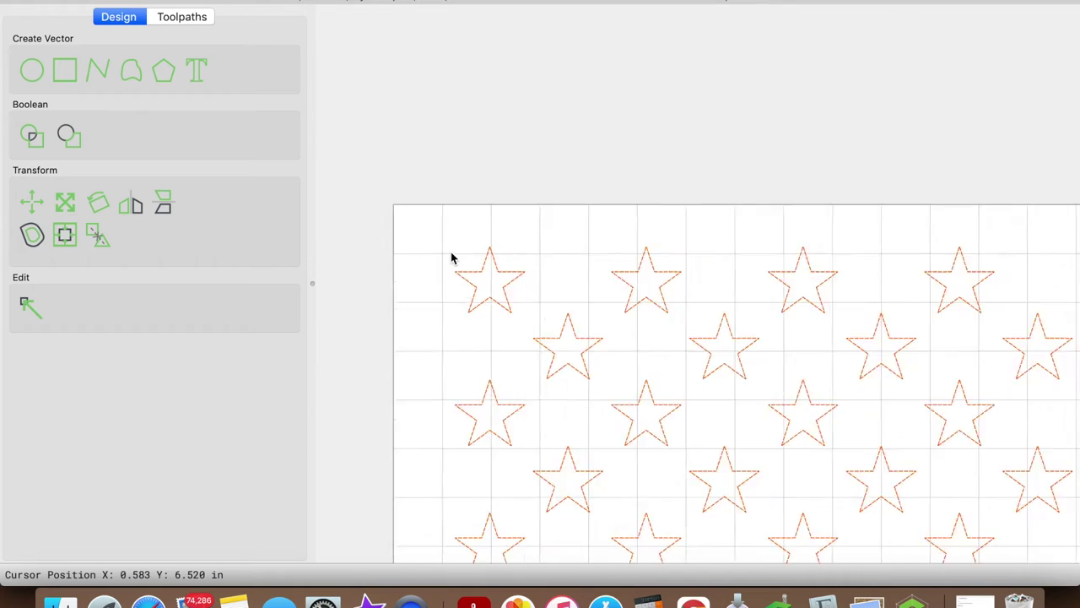
scroll(451, 257, "down", 5)
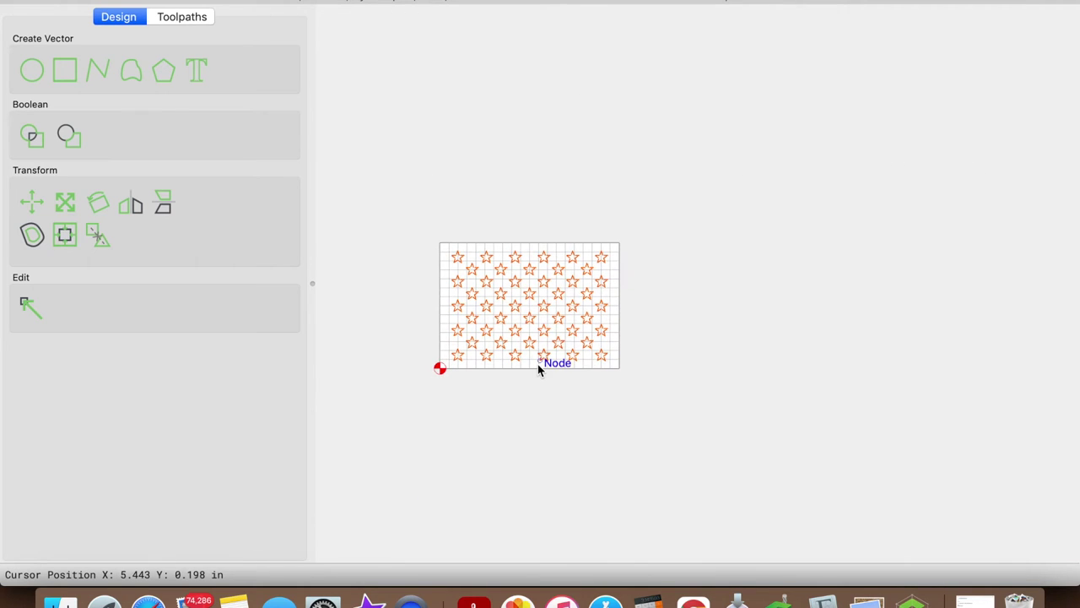
scroll(537, 363, "up", 3)
scroll(337, 119, "up", 3)
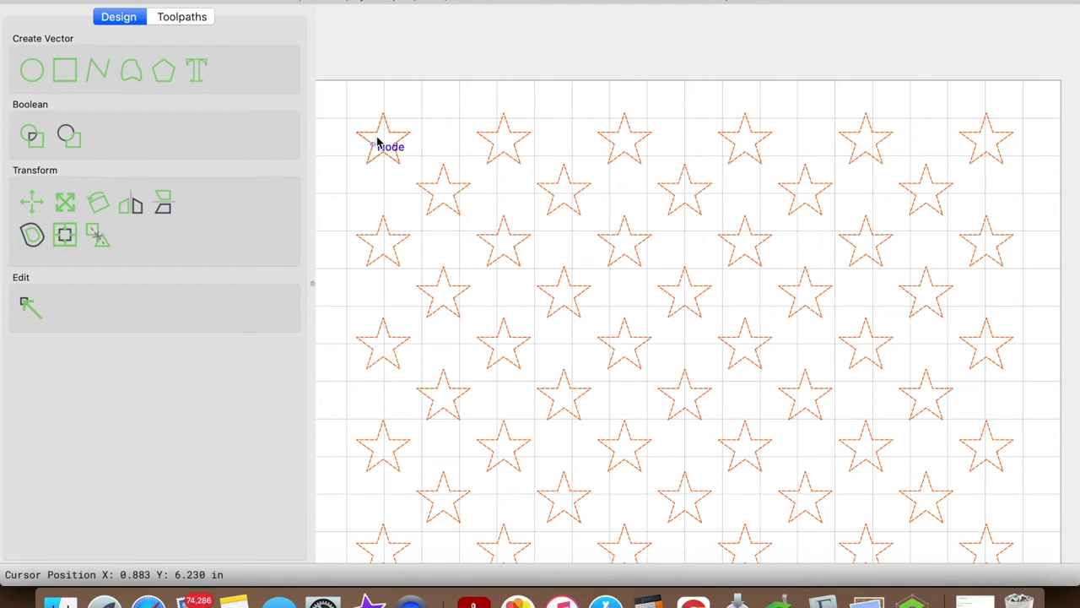
scroll(378, 142, "down", 4)
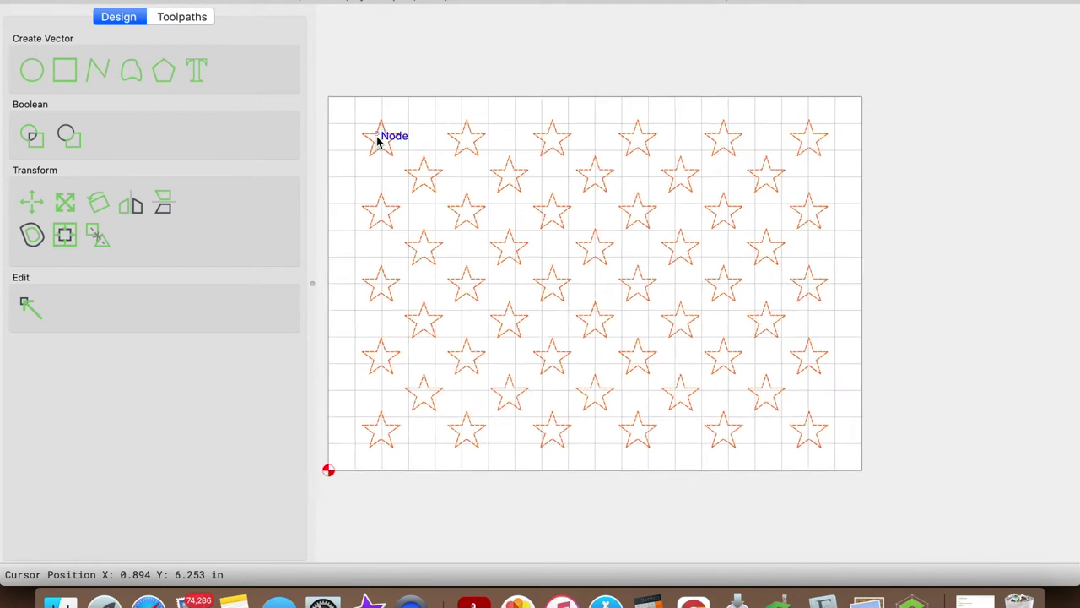
scroll(378, 142, "down", 1)
scroll(488, 222, "down", 2)
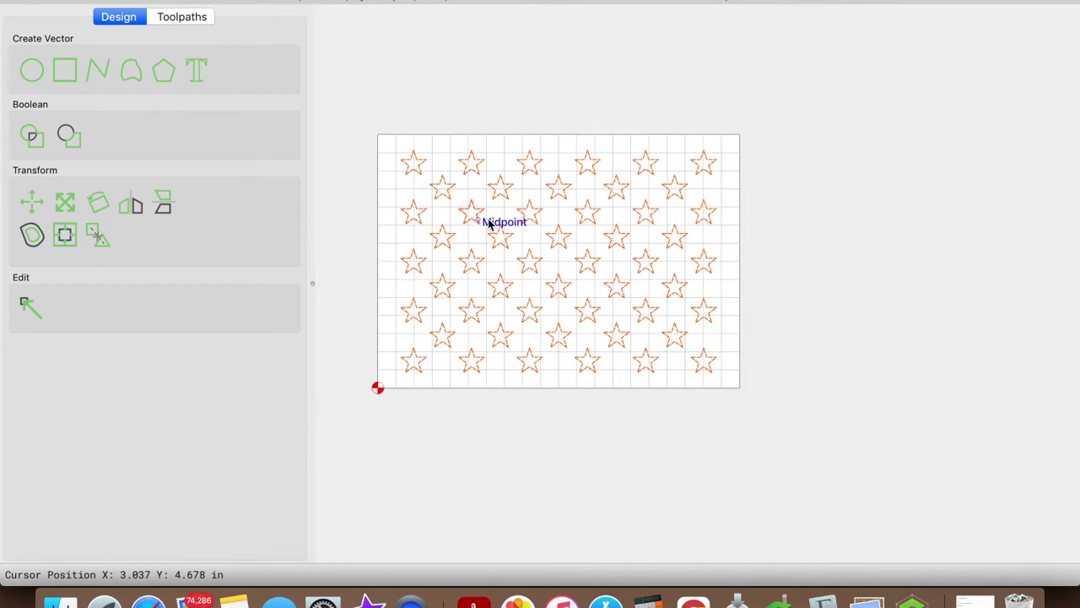
scroll(488, 223, "down", 1)
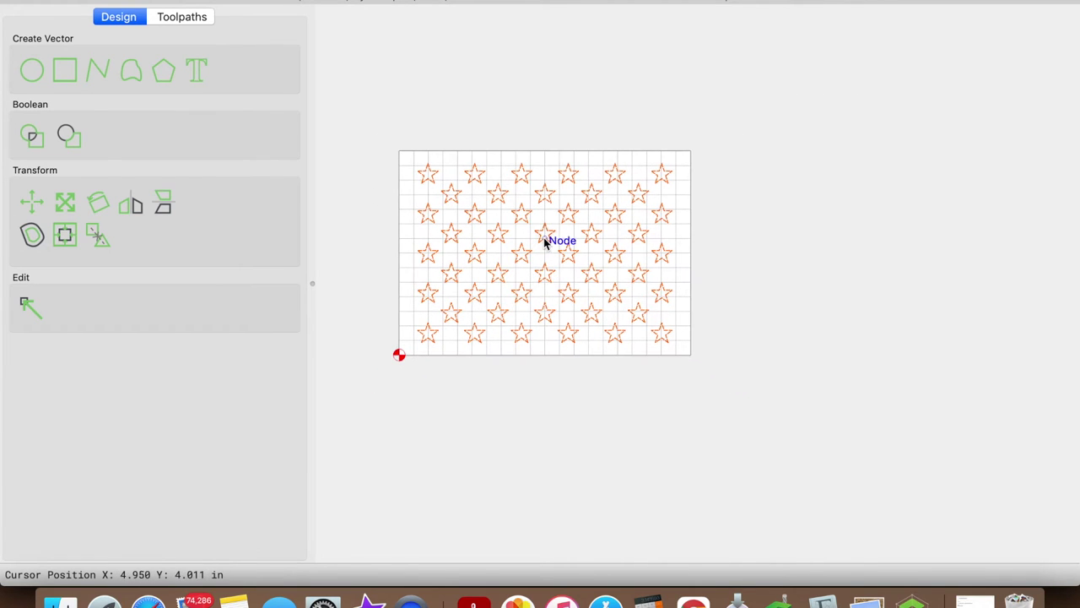
left_click(354, 184)
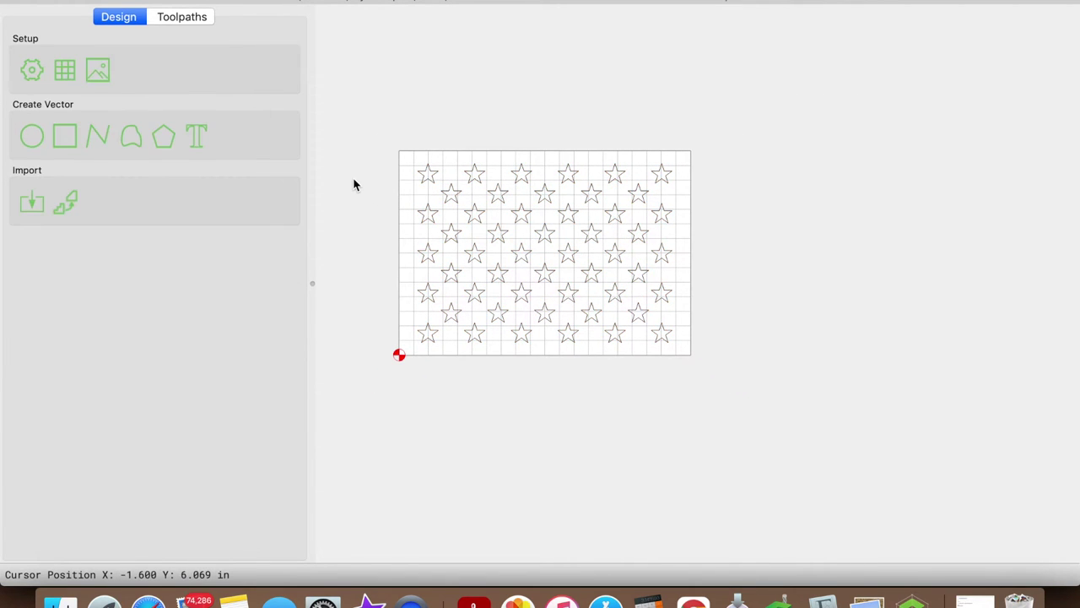
Step: Select the star grid and start a new VCarve toolpath from the Toolpaths tab
left_click(427, 172)
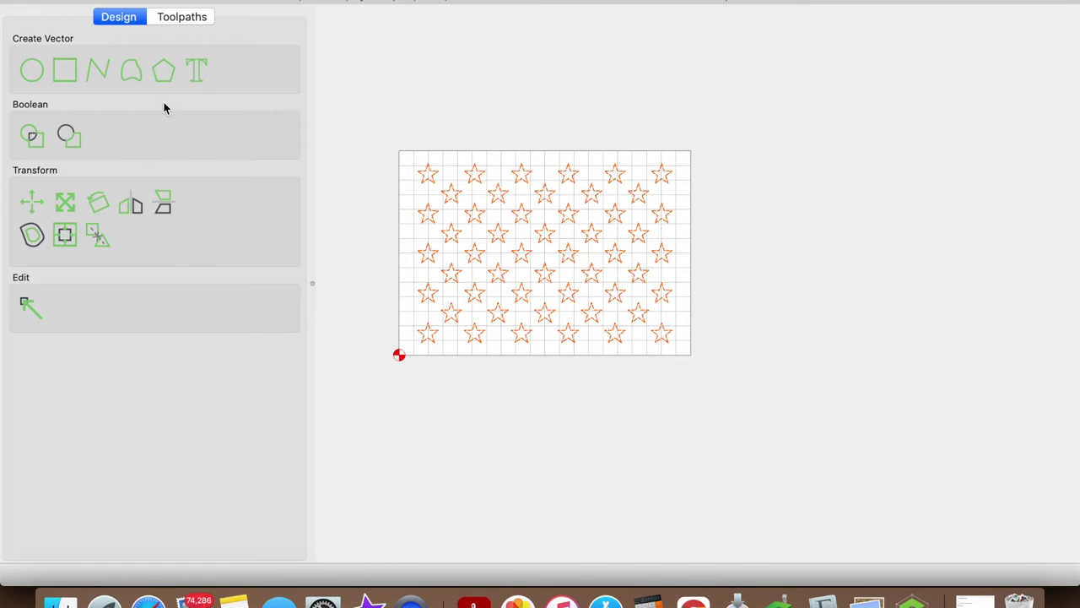
left_click(190, 21)
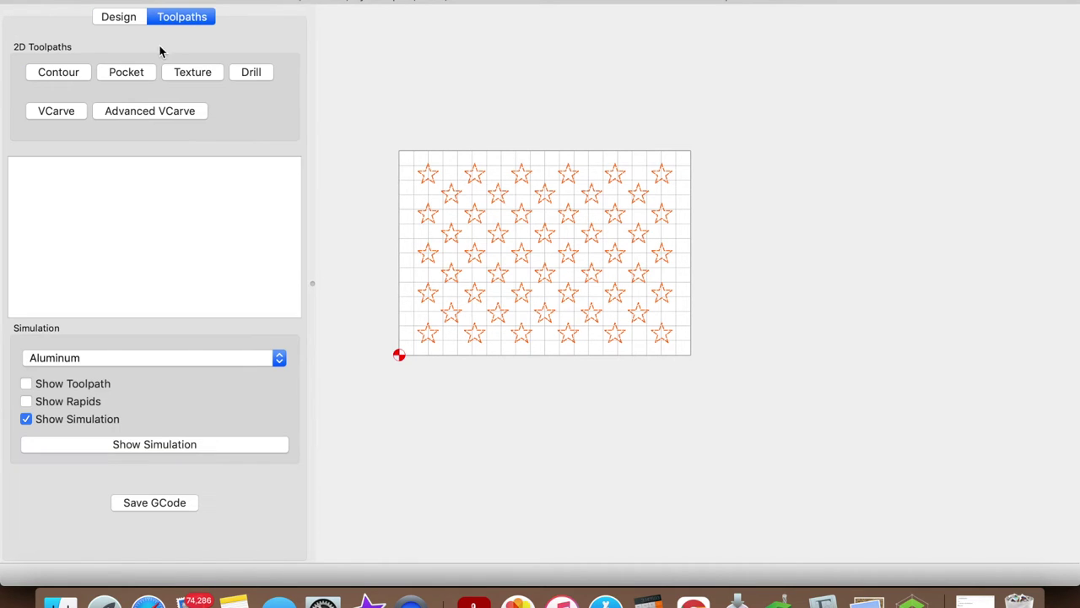
left_click(55, 111)
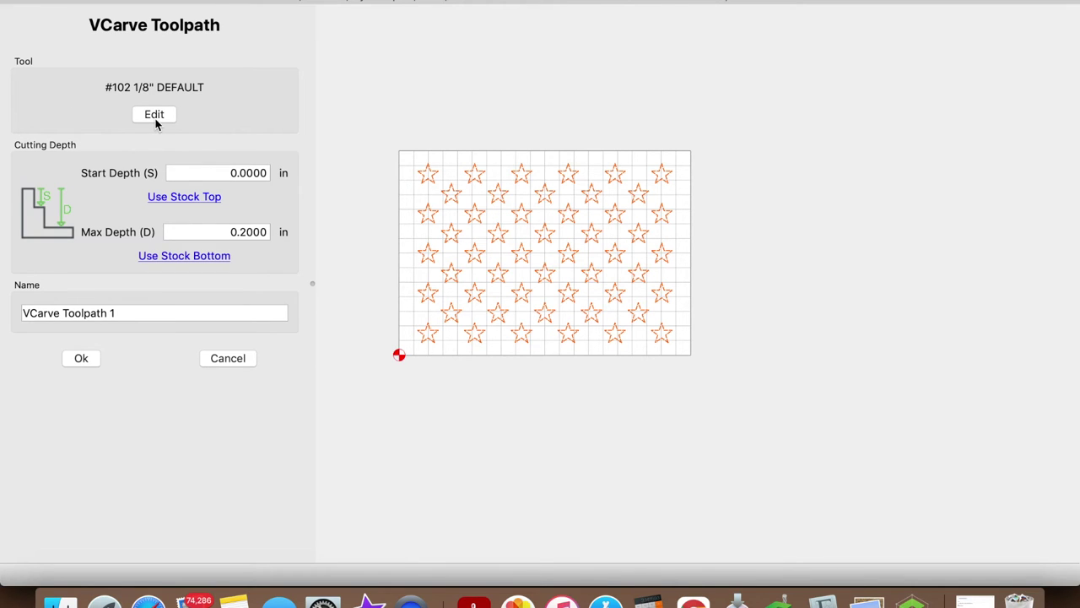
Step: Choose the #302 Vee (60°) bit from the Carbide 3D-Shapeoko-Softwood library
left_click(156, 120)
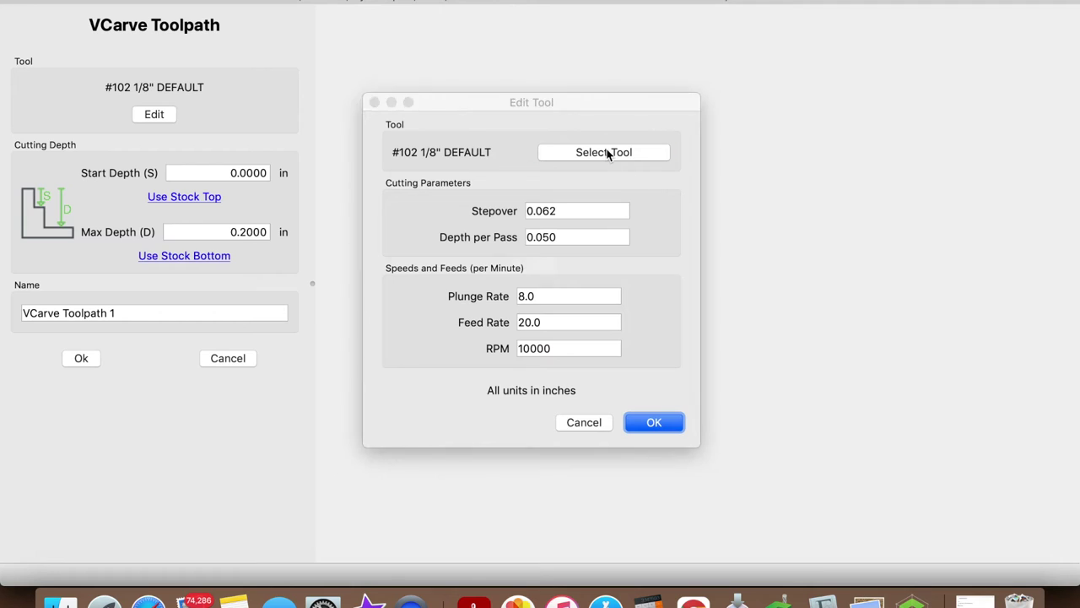
left_click(605, 153)
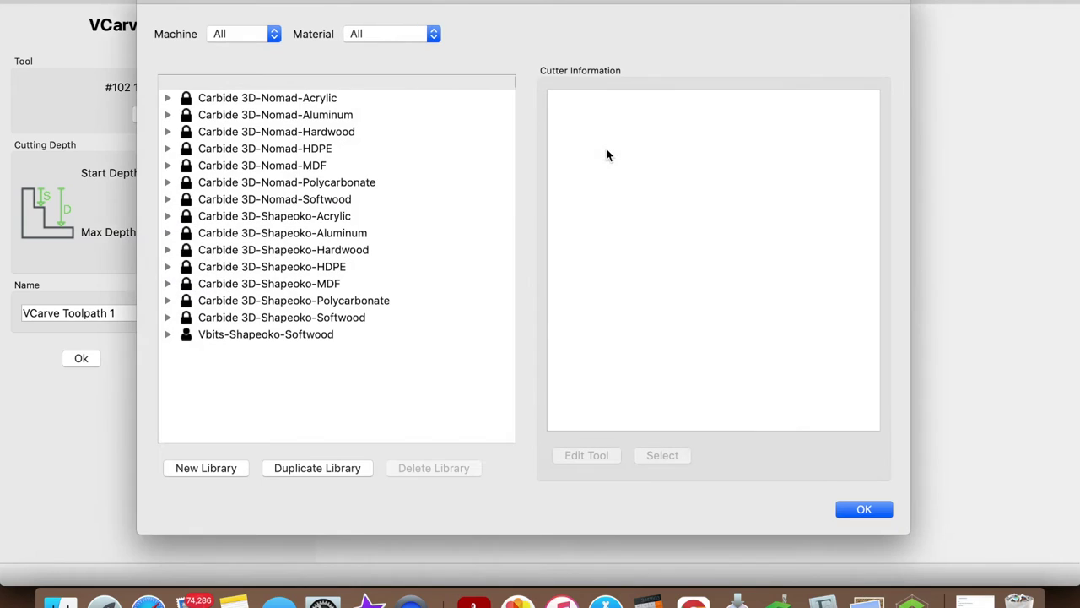
left_click(167, 318)
left_click(184, 364)
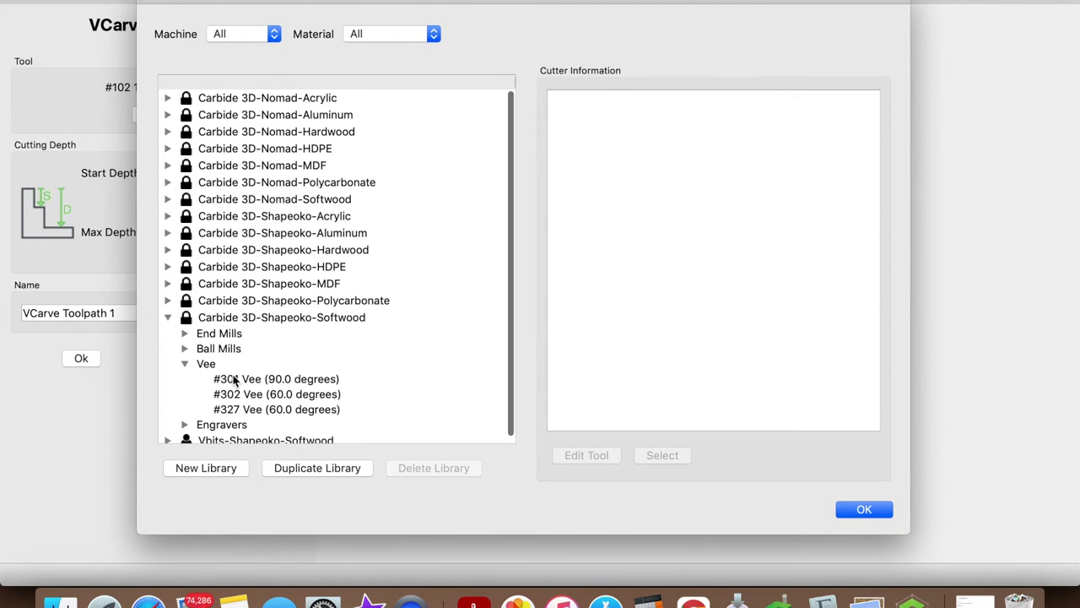
left_click(243, 394)
double_click(243, 394)
Step: Set plunge 80, feed 90, depth per pass 0.06, and carve to stock bottom (0.7500 in)
left_click(555, 295)
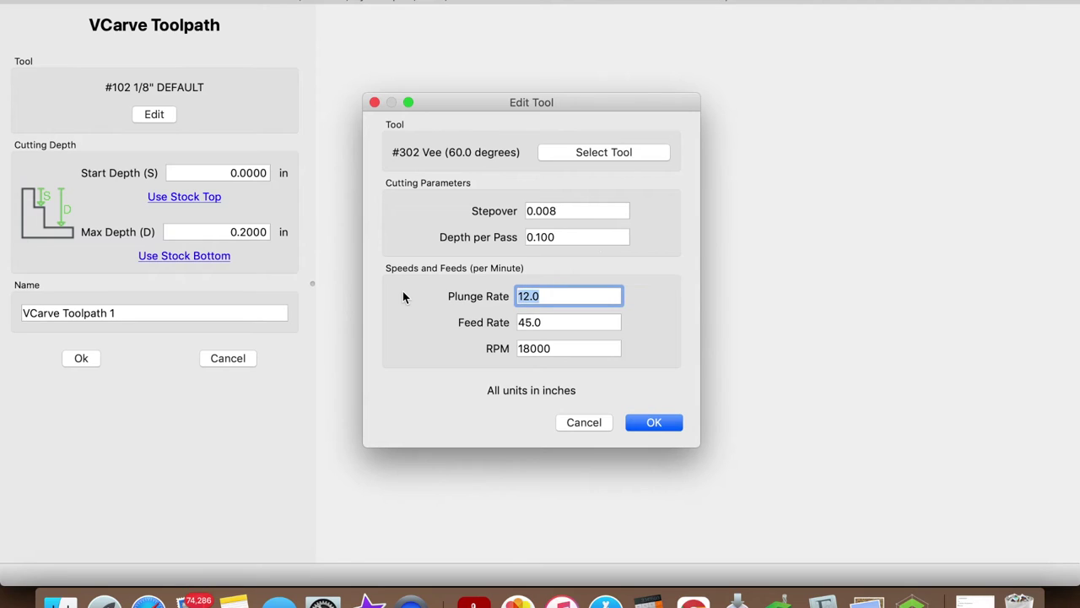
type("80")
key("Tab")
type("7")
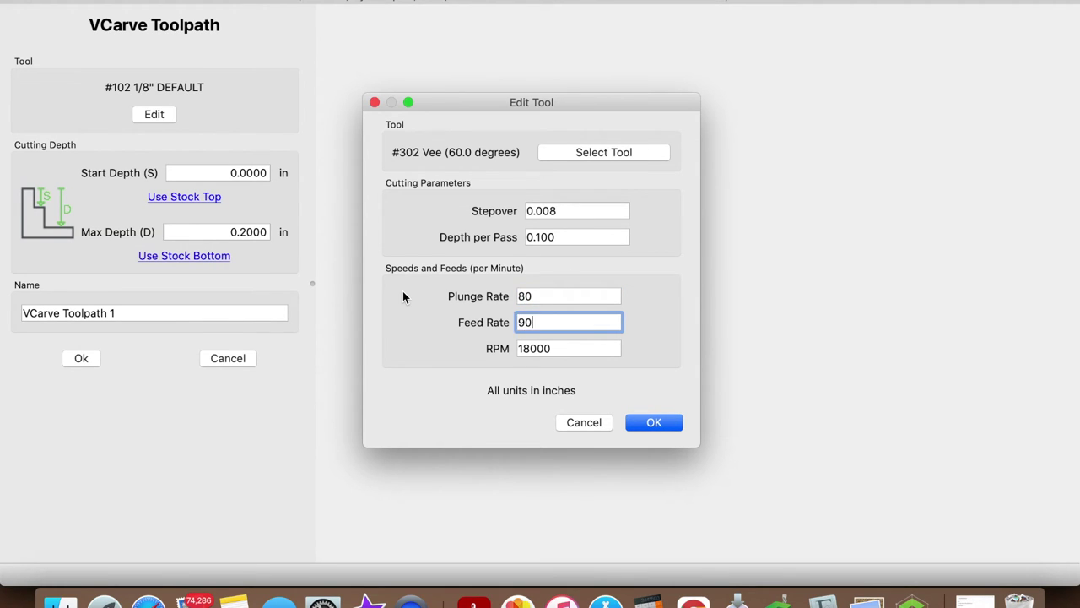
left_click(542, 237)
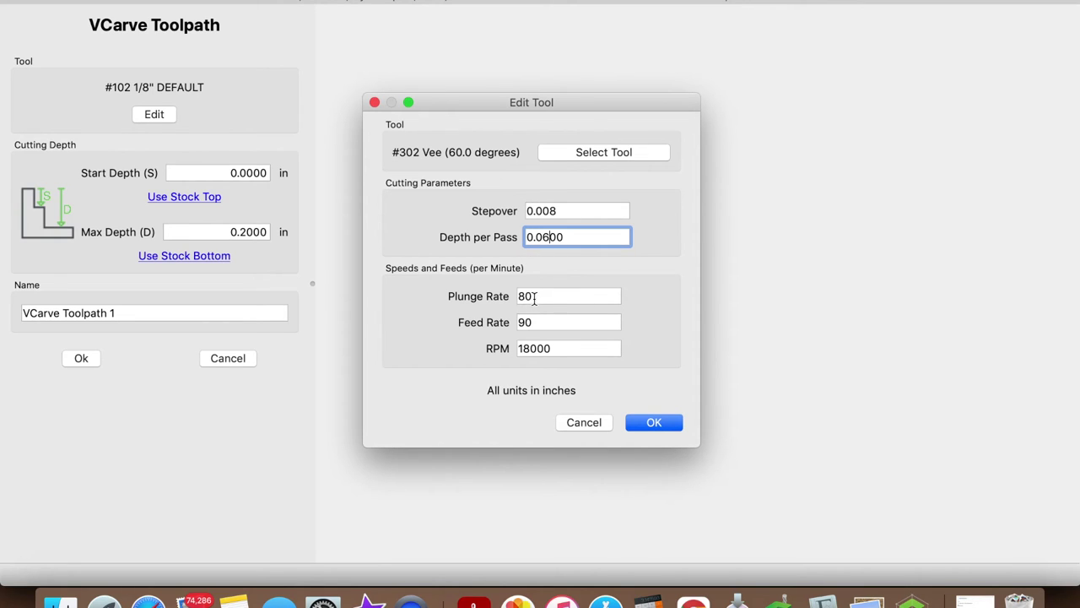
left_click(656, 423)
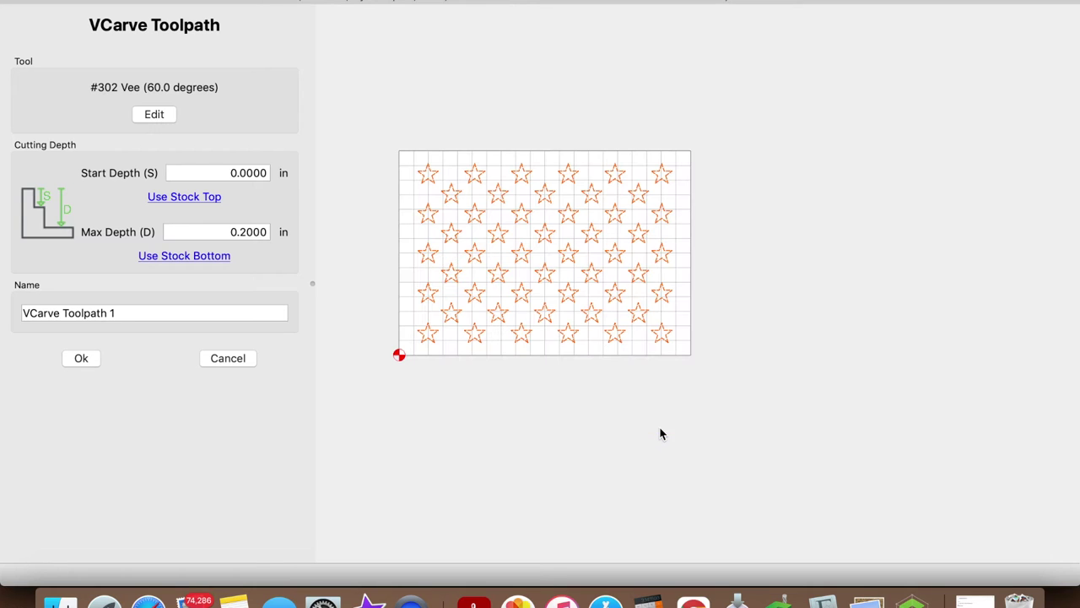
left_click(215, 258)
left_click(82, 359)
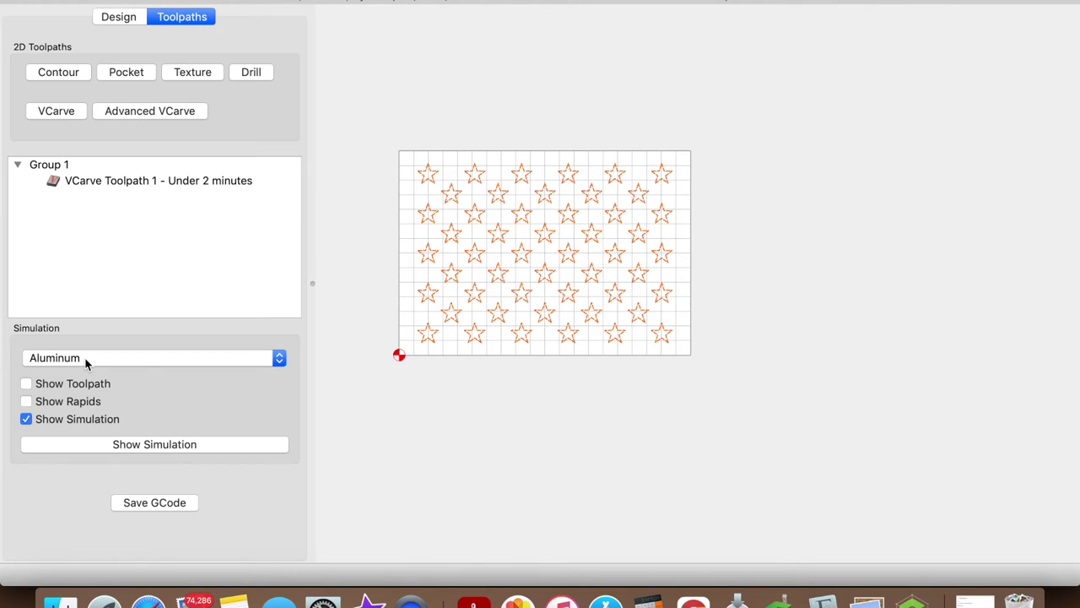
Step: Simulate the V-carve in Pine and orbit the carved block to an oblique view
left_click(126, 446)
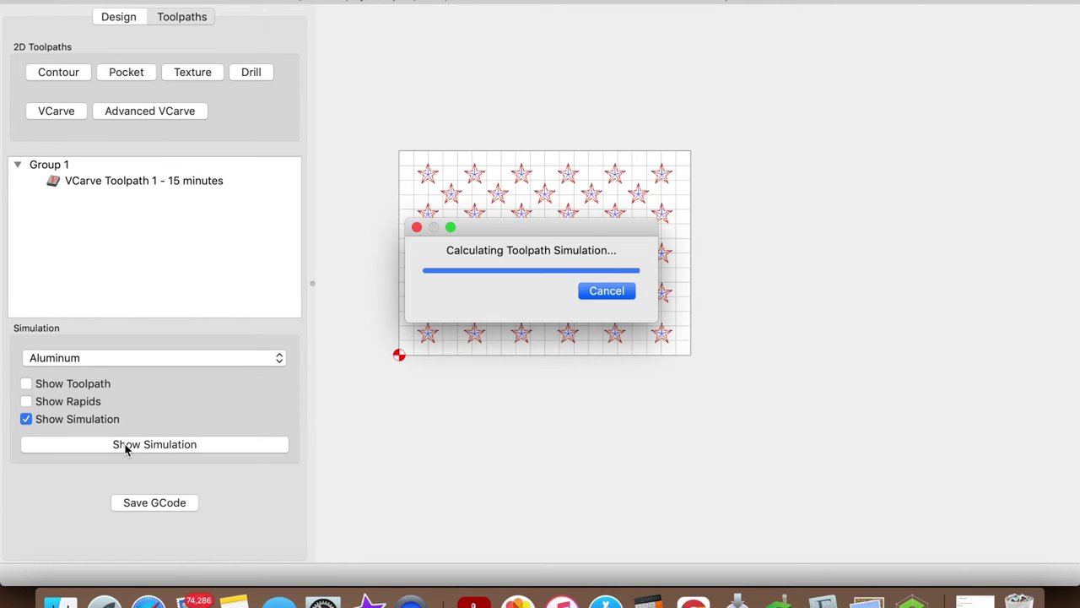
left_click(150, 359)
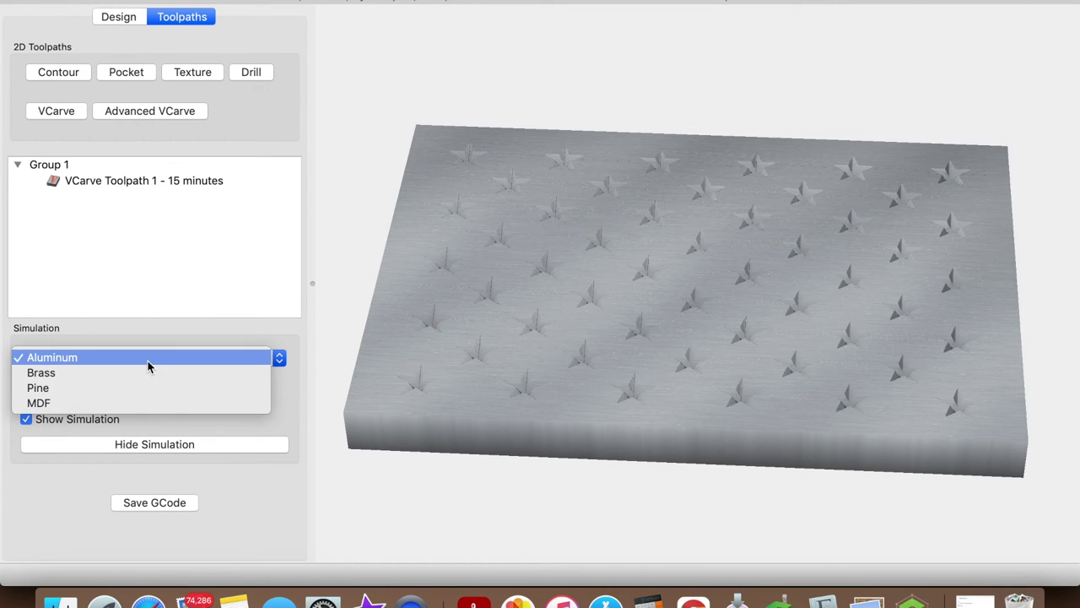
left_click(72, 389)
left_click_drag(470, 260, 594, 236)
scroll(593, 236, "down", 2)
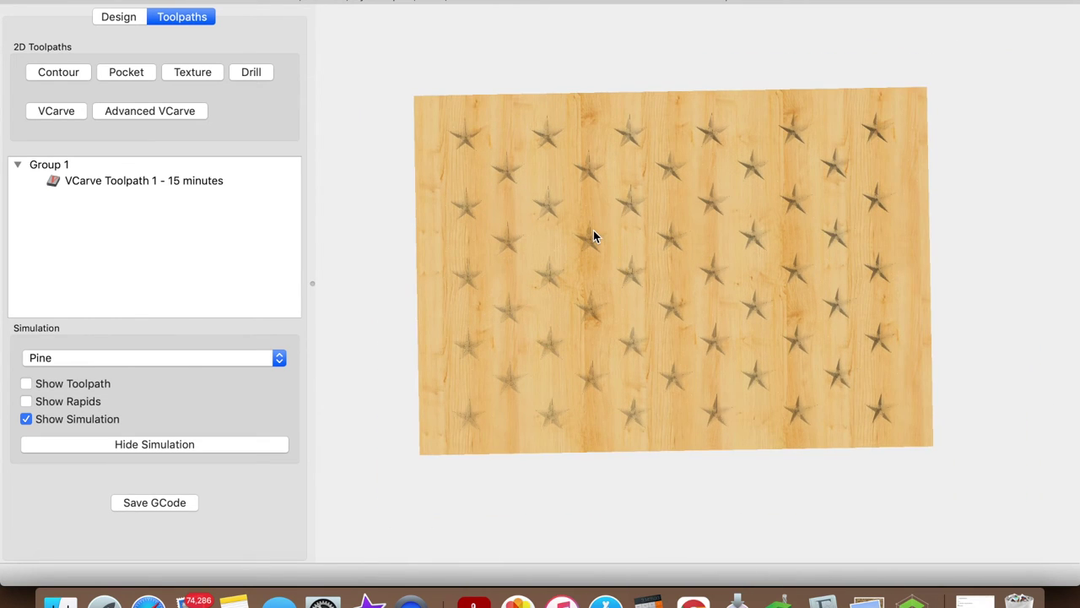
left_click_drag(594, 237, 475, 188)
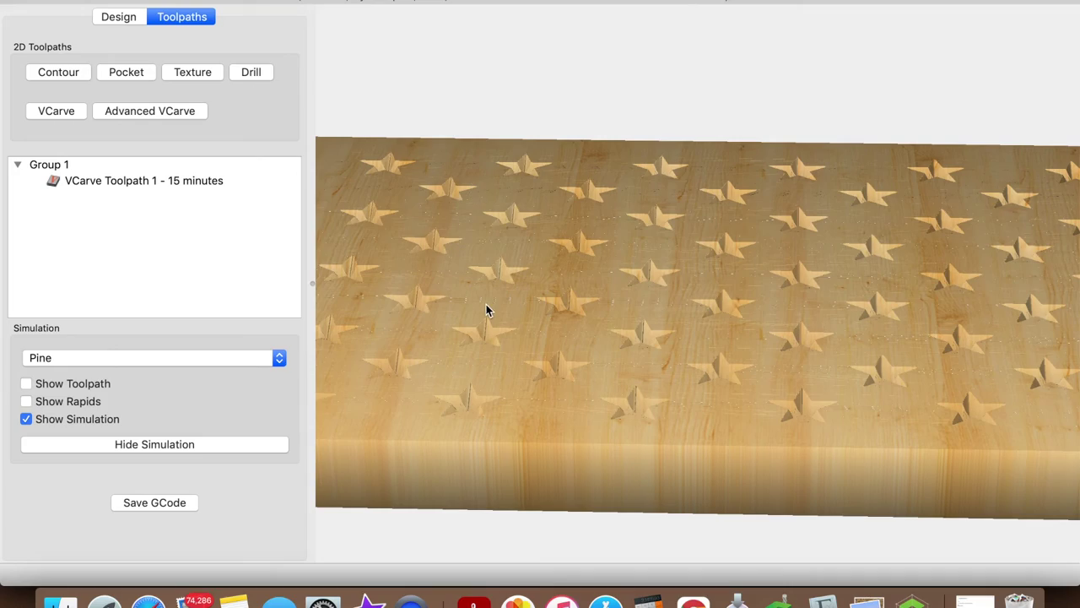